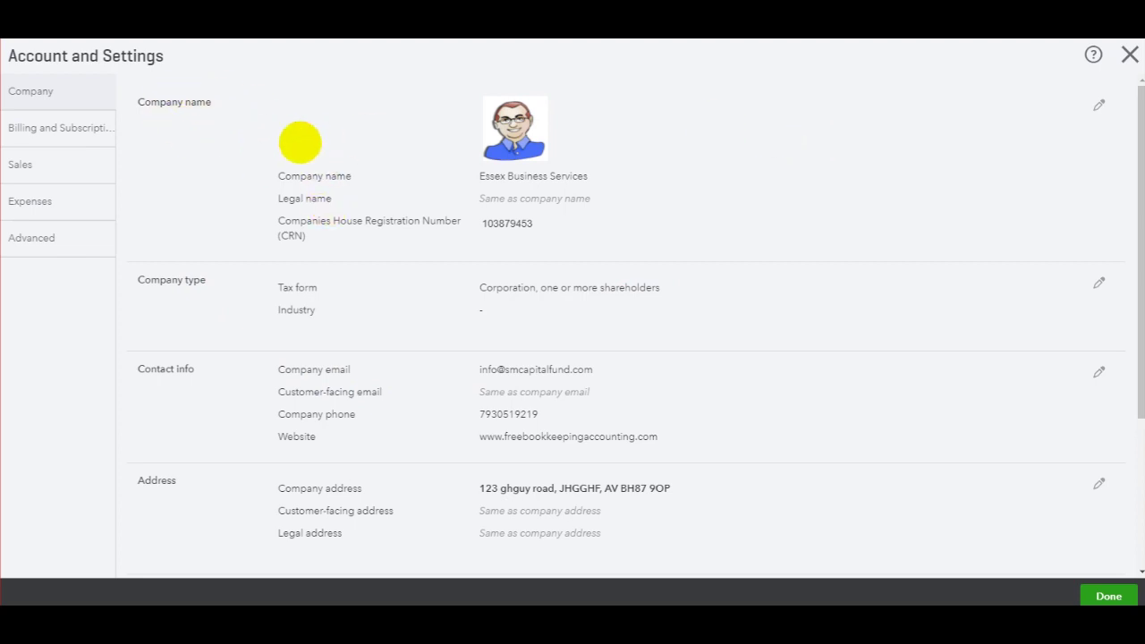
View the Billing and Subscription page showing the QuickBooks Essentials trial at £15.00/month + VAT
{"action": "scroll", "coordinate": [404, 511], "scroll_direction": "down", "scroll_amount": 5}
{"action": "scroll", "coordinate": [474, 402], "scroll_direction": "up", "scroll_amount": 5}
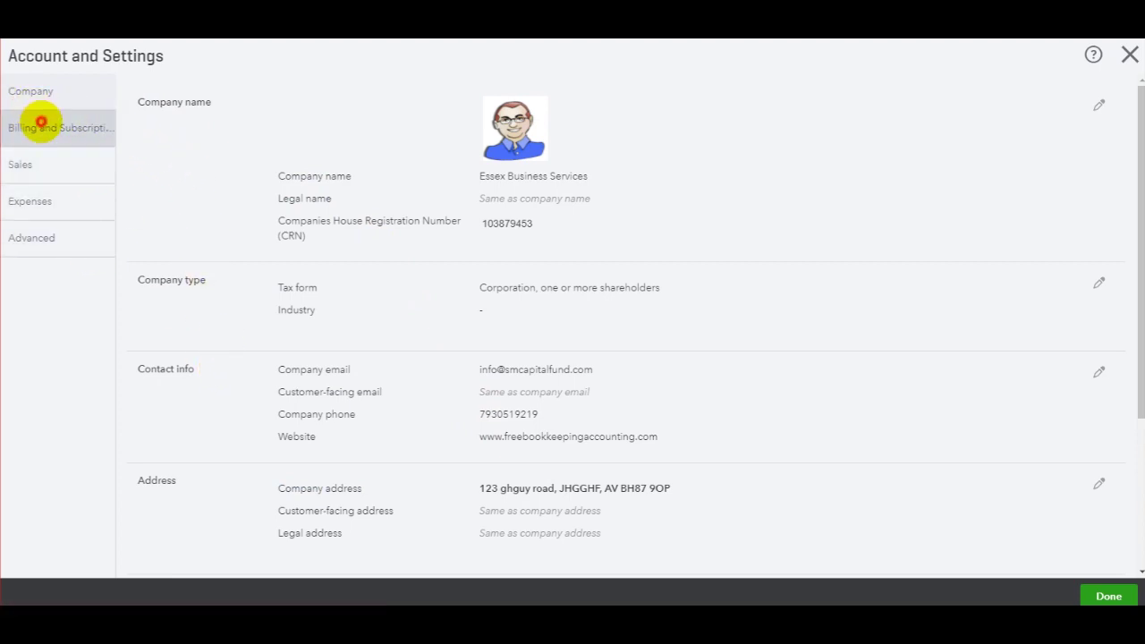
{"action": "left_click", "coordinate": [43, 127]}
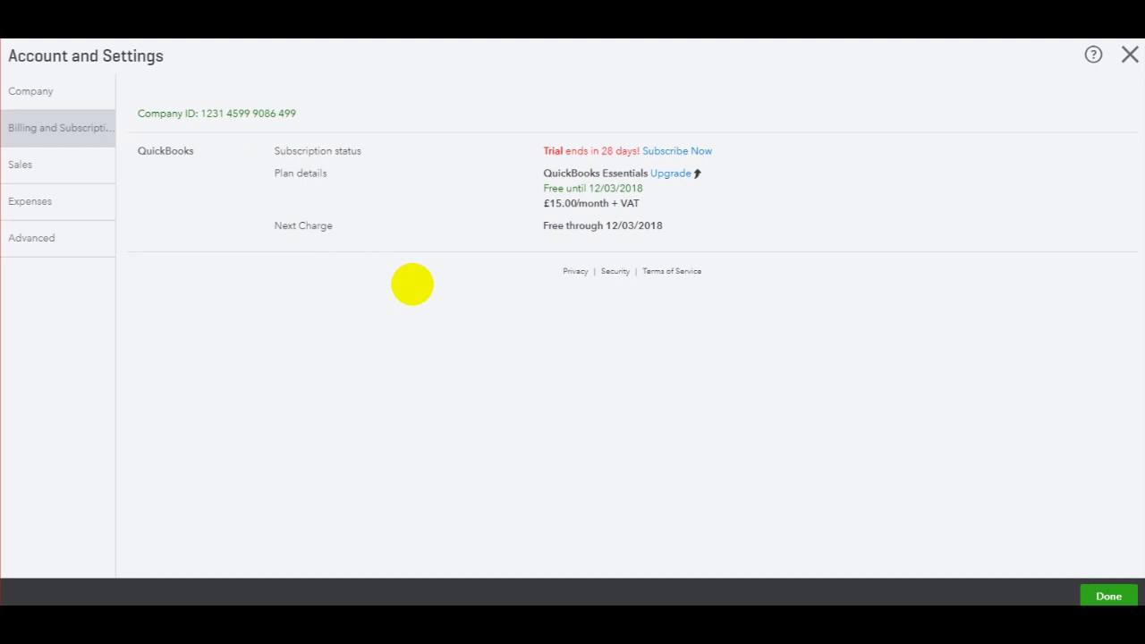
Look over the Sales settings, then open the Standard form style in the invoice design editor
{"action": "left_click", "coordinate": [61, 166]}
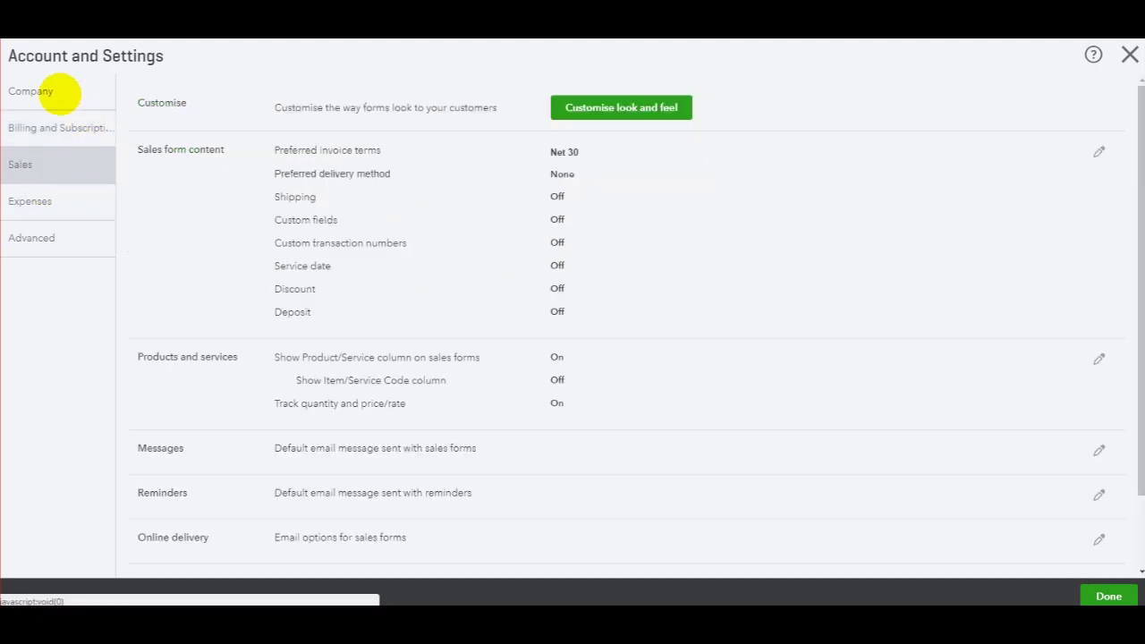
{"action": "scroll", "coordinate": [447, 363], "scroll_direction": "down", "scroll_amount": 2}
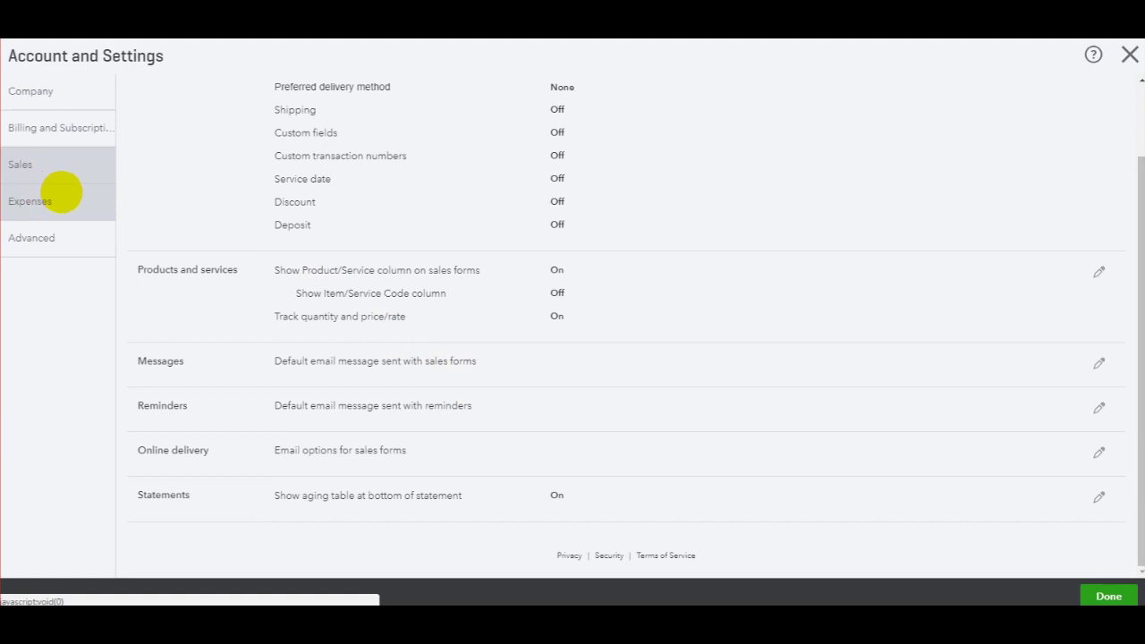
{"action": "scroll", "coordinate": [384, 260], "scroll_direction": "up", "scroll_amount": 2}
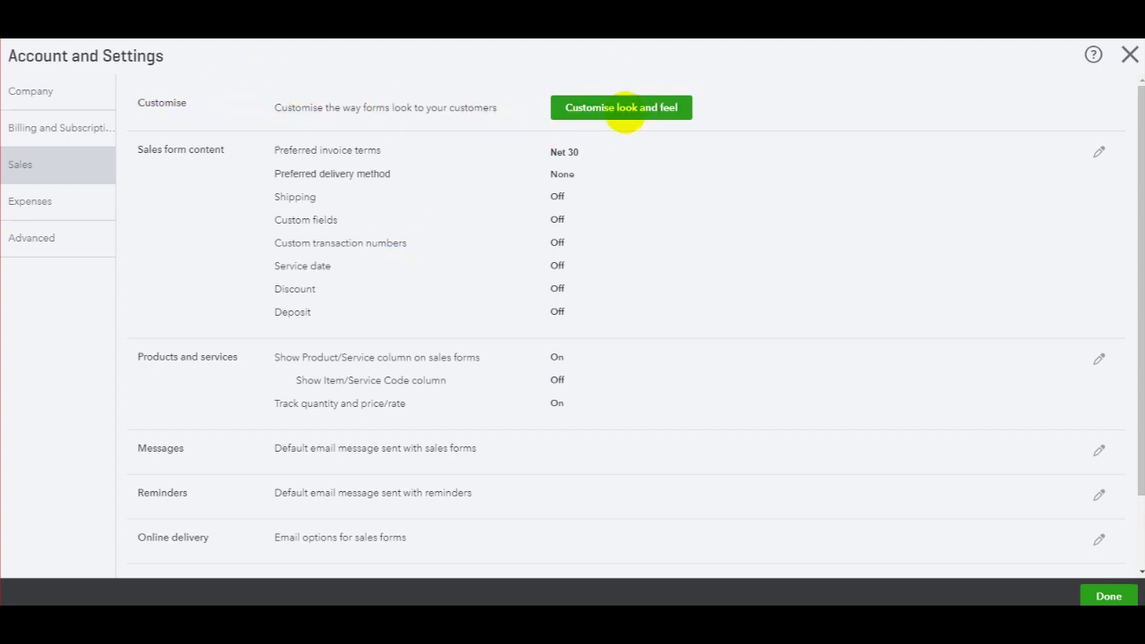
{"action": "left_click", "coordinate": [626, 112]}
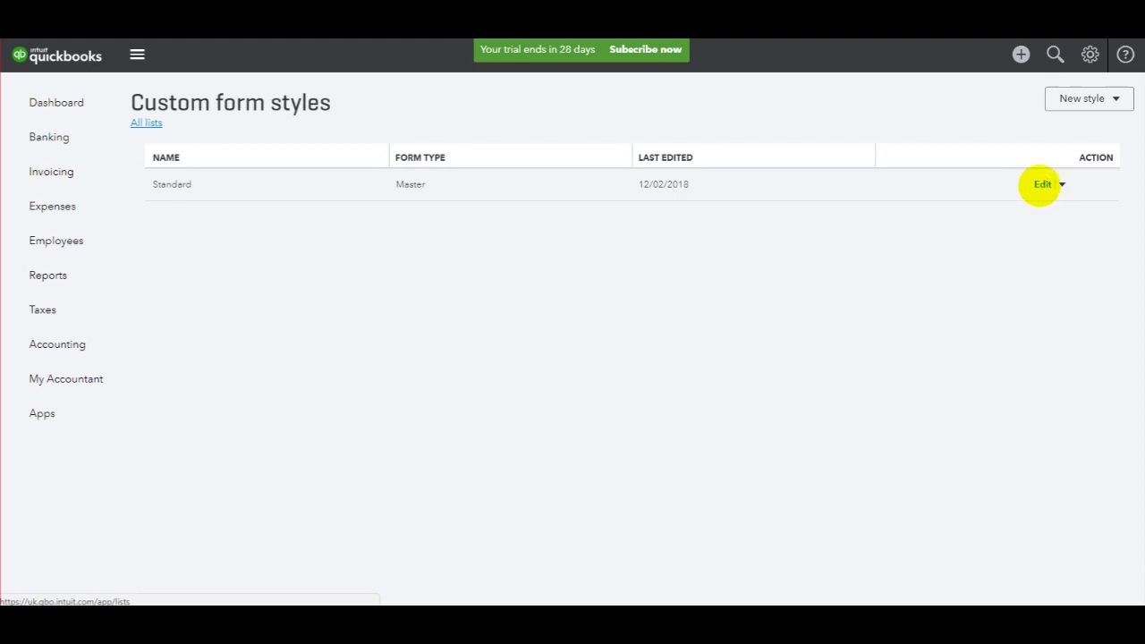
{"action": "left_click", "coordinate": [1039, 185]}
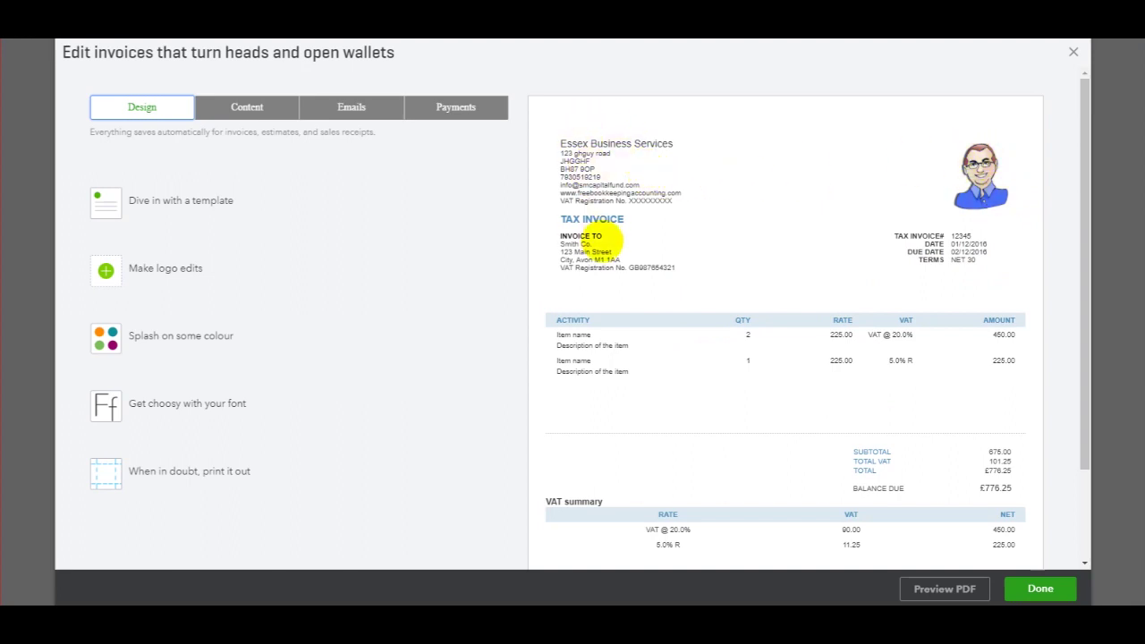
Browse the Standard style's Content header, Emails and Payments options, ending back on Design
{"action": "scroll", "coordinate": [613, 246], "scroll_direction": "down", "scroll_amount": 1}
{"action": "scroll", "coordinate": [636, 370], "scroll_direction": "up", "scroll_amount": 1}
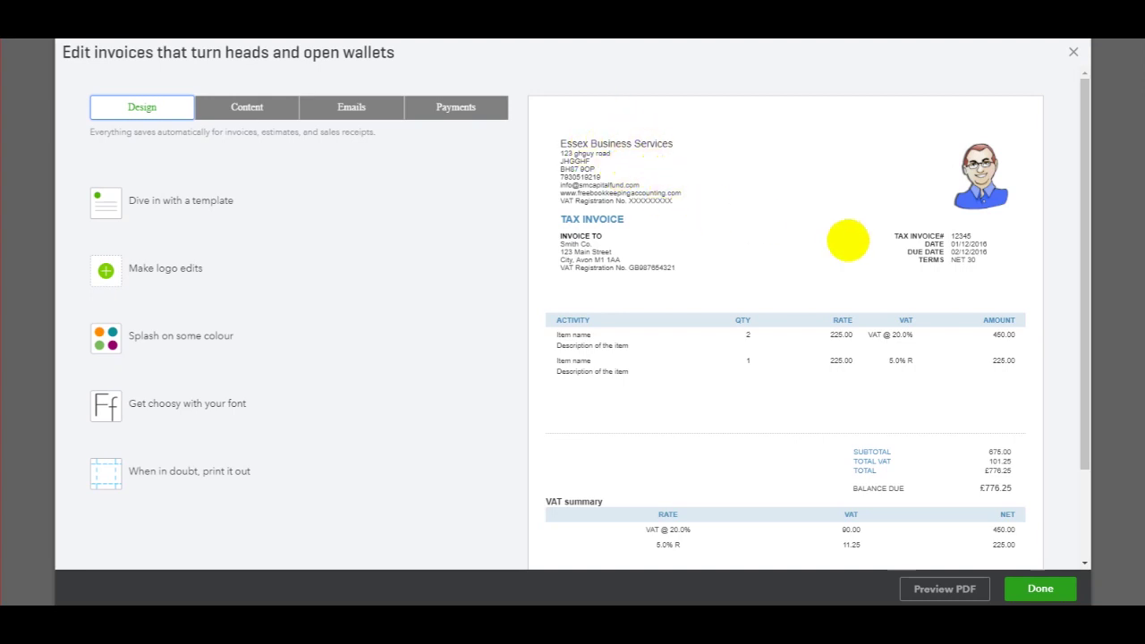
{"action": "scroll", "coordinate": [966, 281], "scroll_direction": "down", "scroll_amount": 1}
{"action": "scroll", "coordinate": [967, 289], "scroll_direction": "up", "scroll_amount": 1}
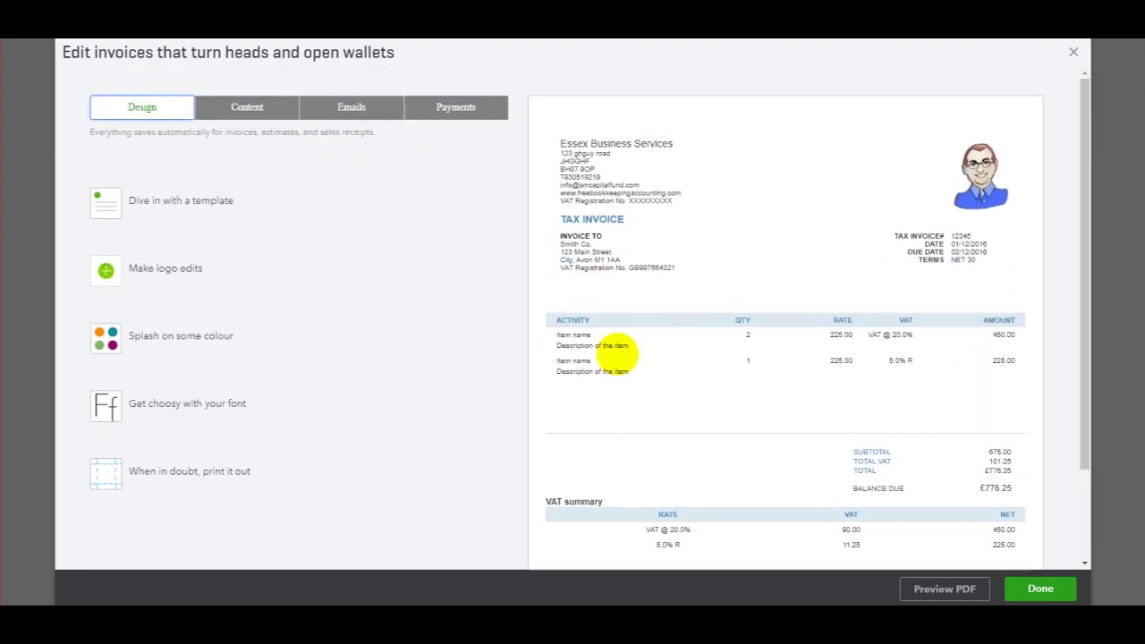
{"action": "left_click", "coordinate": [244, 108]}
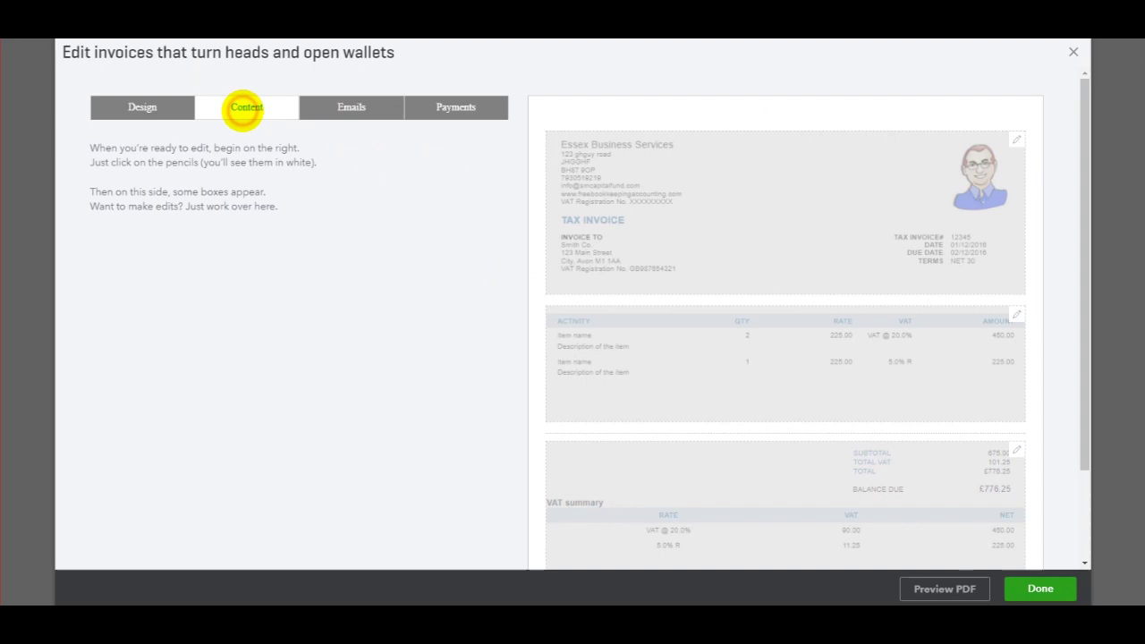
{"action": "left_click", "coordinate": [581, 208]}
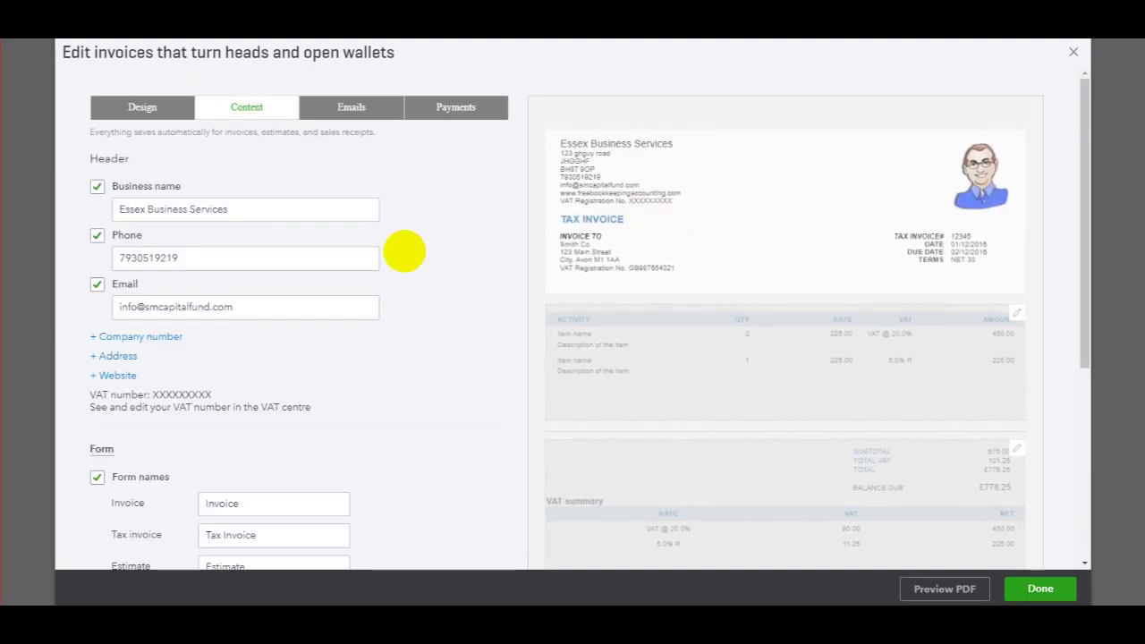
{"action": "scroll", "coordinate": [242, 510], "scroll_direction": "down", "scroll_amount": 3}
{"action": "scroll", "coordinate": [402, 178], "scroll_direction": "up", "scroll_amount": 5}
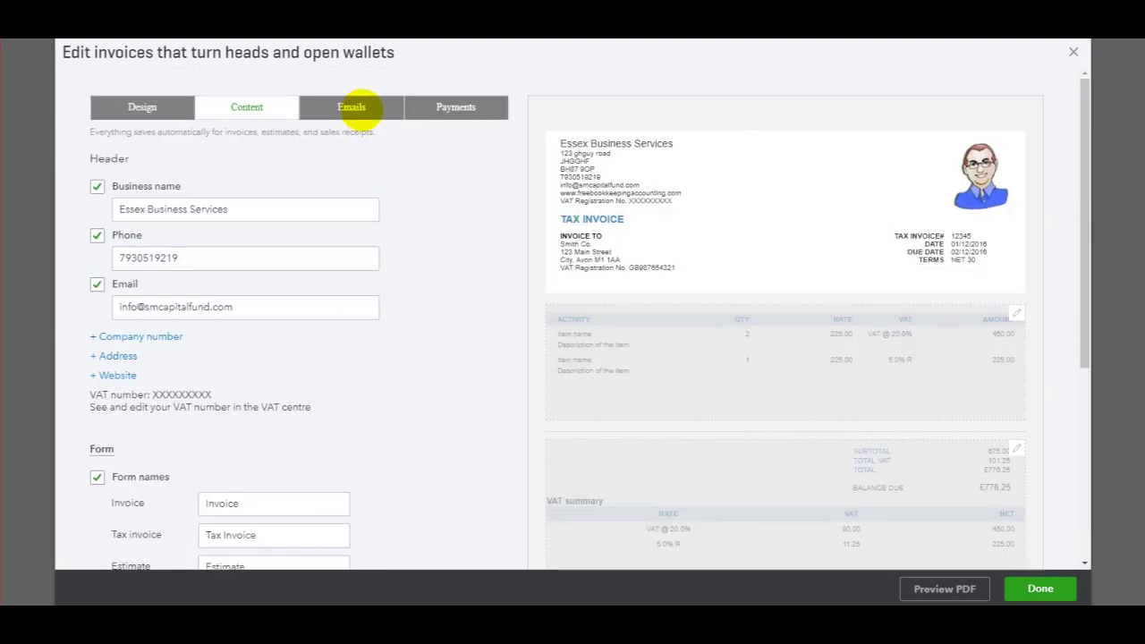
{"action": "left_click", "coordinate": [355, 108]}
{"action": "left_click", "coordinate": [461, 106]}
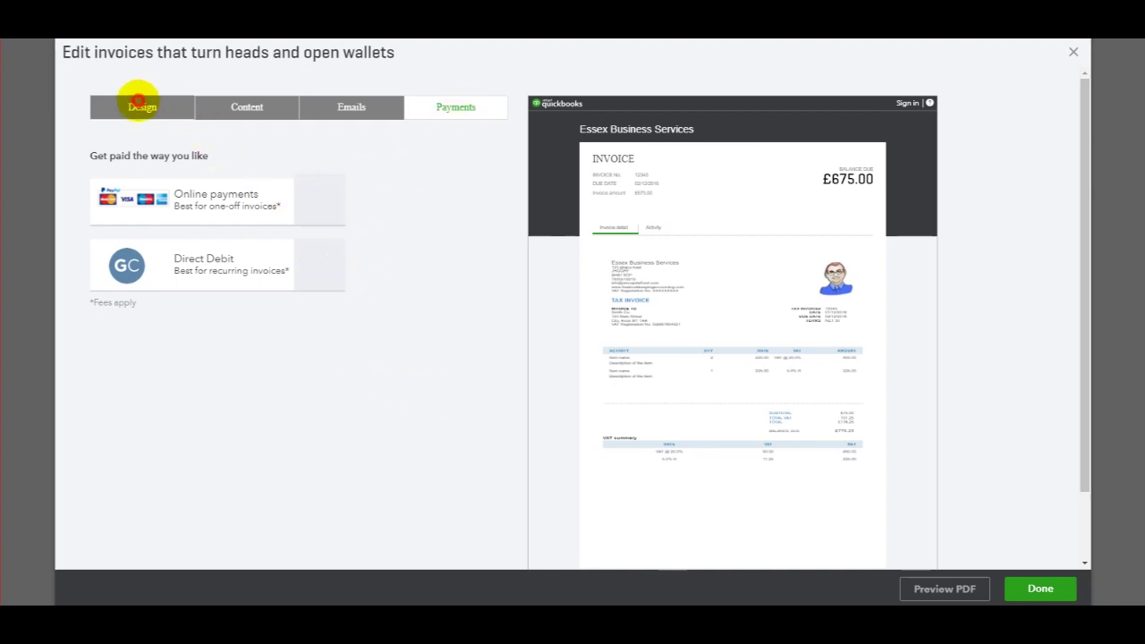
{"action": "left_click", "coordinate": [137, 105]}
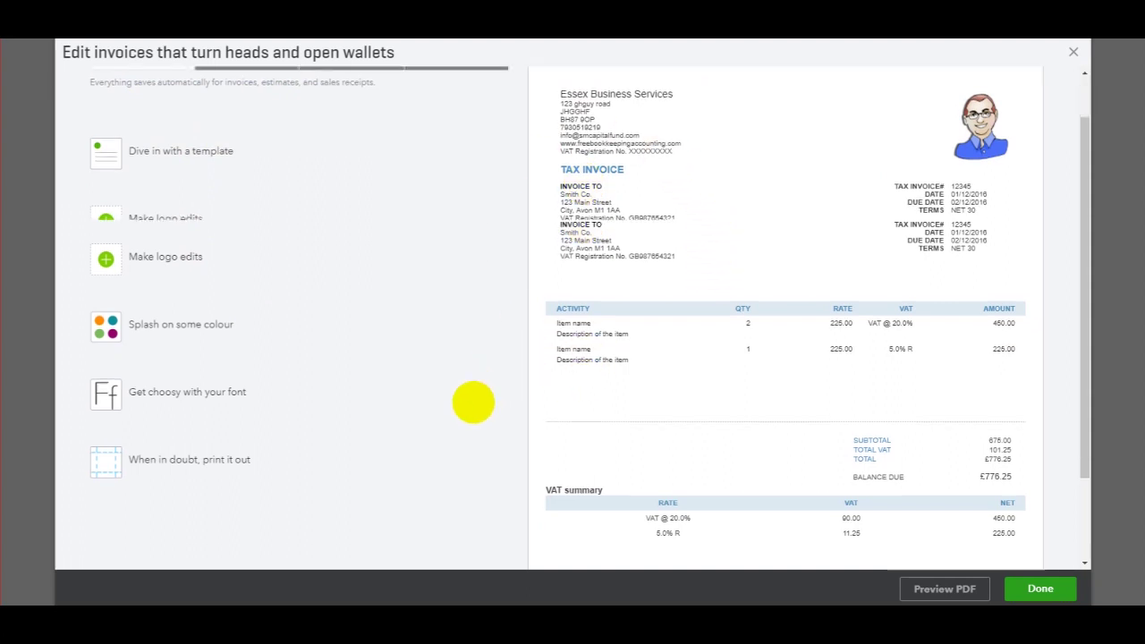
{"action": "scroll", "coordinate": [474, 402], "scroll_direction": "down", "scroll_amount": 2}
{"action": "scroll", "coordinate": [285, 236], "scroll_direction": "up", "scroll_amount": 2}
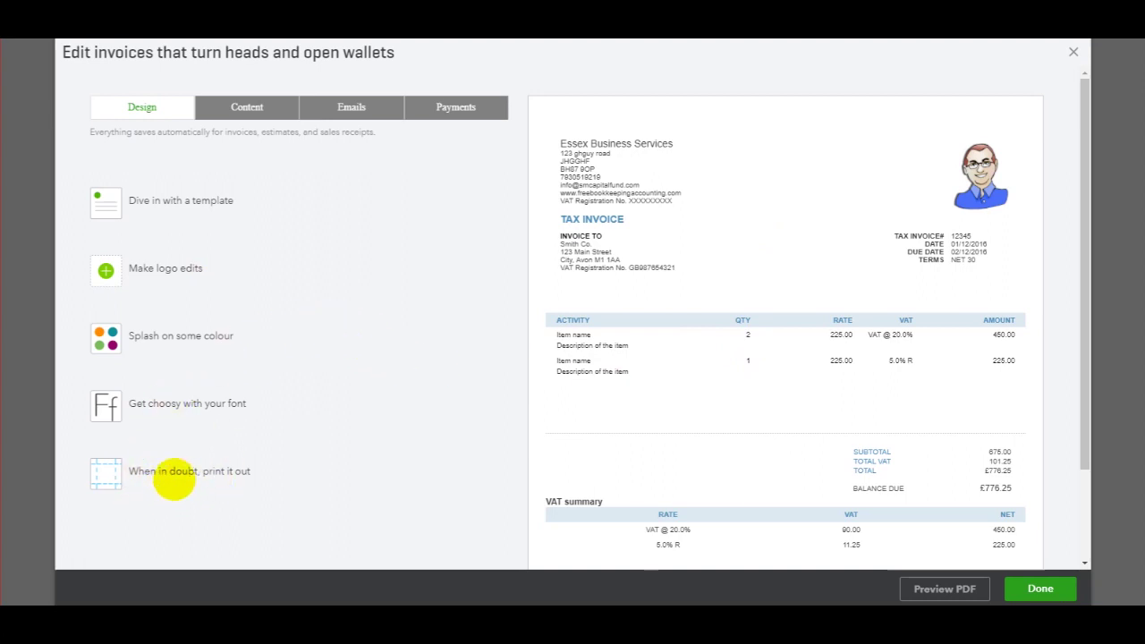
{"action": "scroll", "coordinate": [554, 438], "scroll_direction": "down", "scroll_amount": 2}
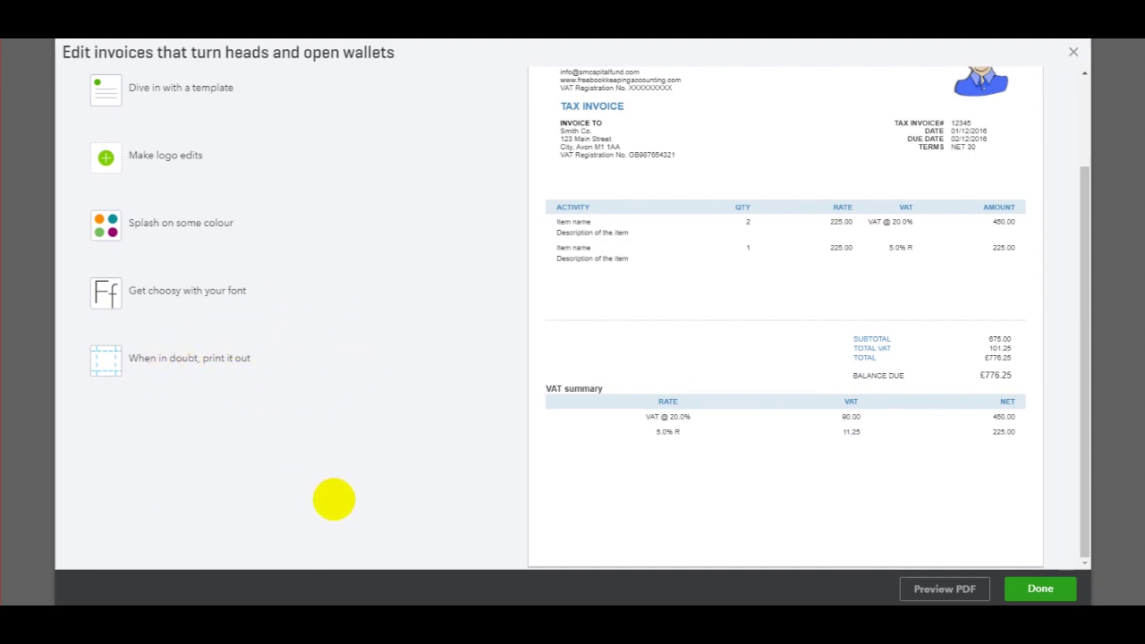
{"action": "scroll", "coordinate": [334, 499], "scroll_direction": "up", "scroll_amount": 2}
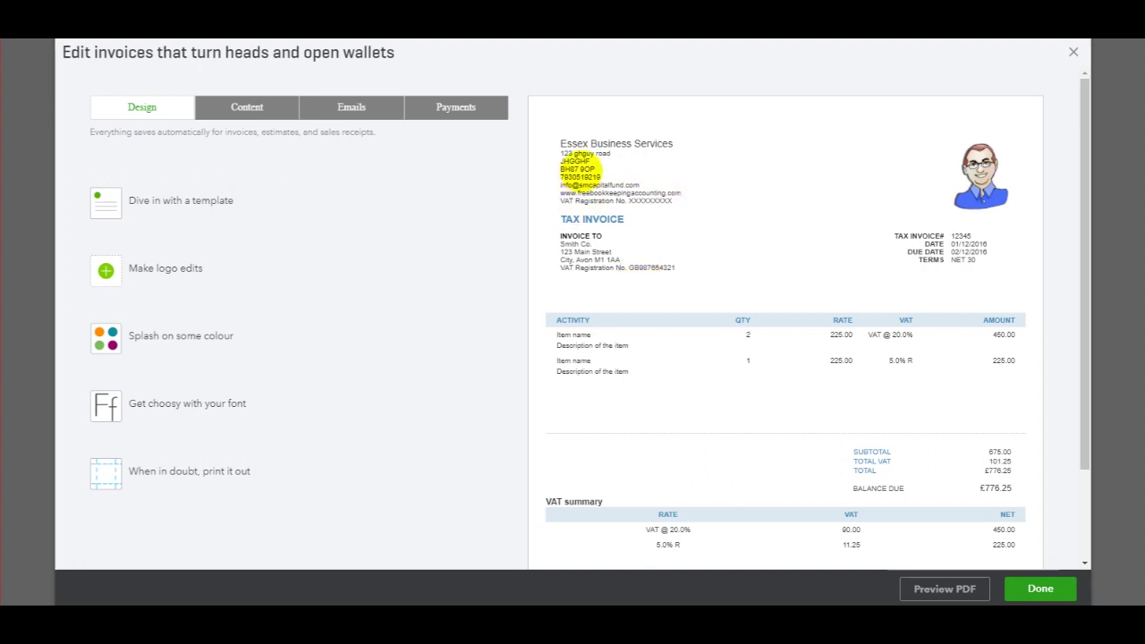
Recheck the Content, Emails and Payments tabs, then close the invoice style editor
{"action": "left_click", "coordinate": [243, 107]}
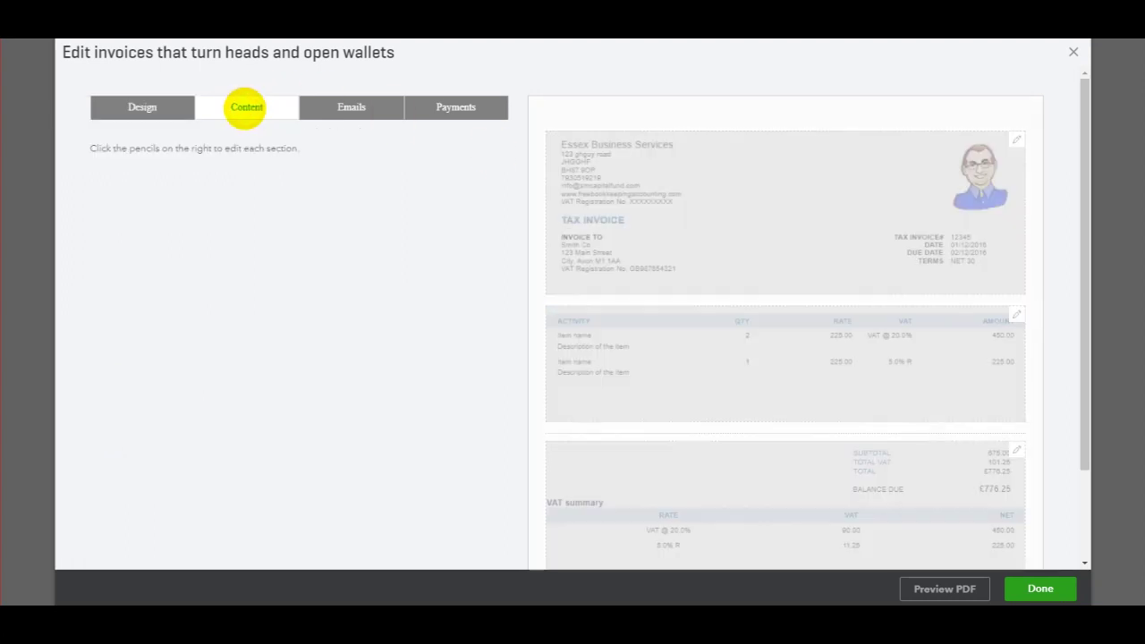
{"action": "left_click", "coordinate": [334, 107]}
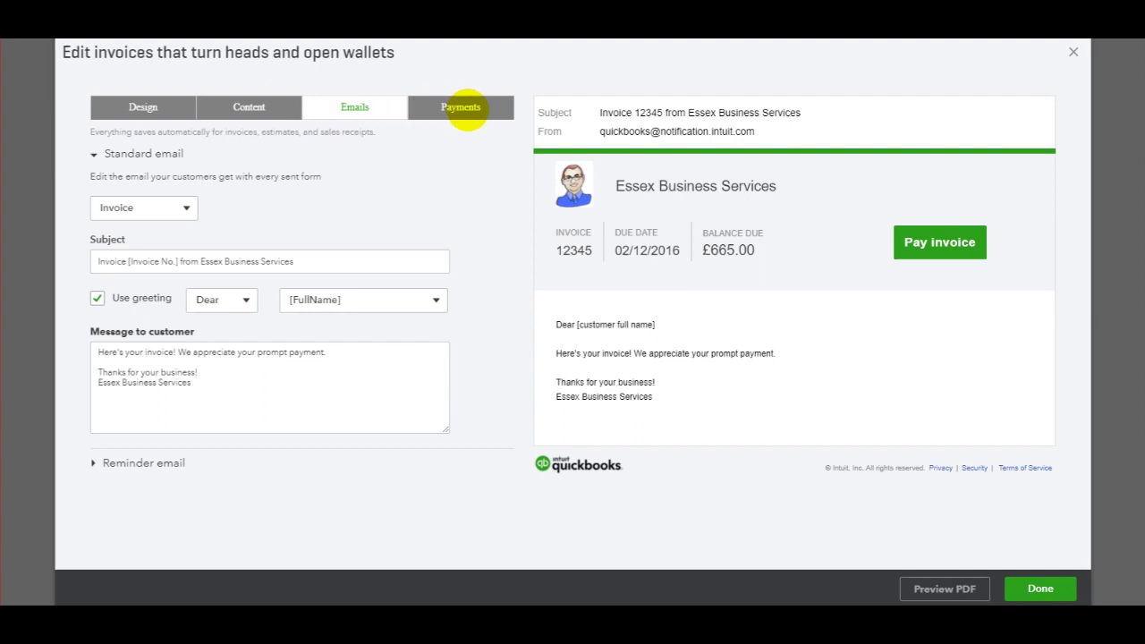
{"action": "left_click", "coordinate": [460, 108]}
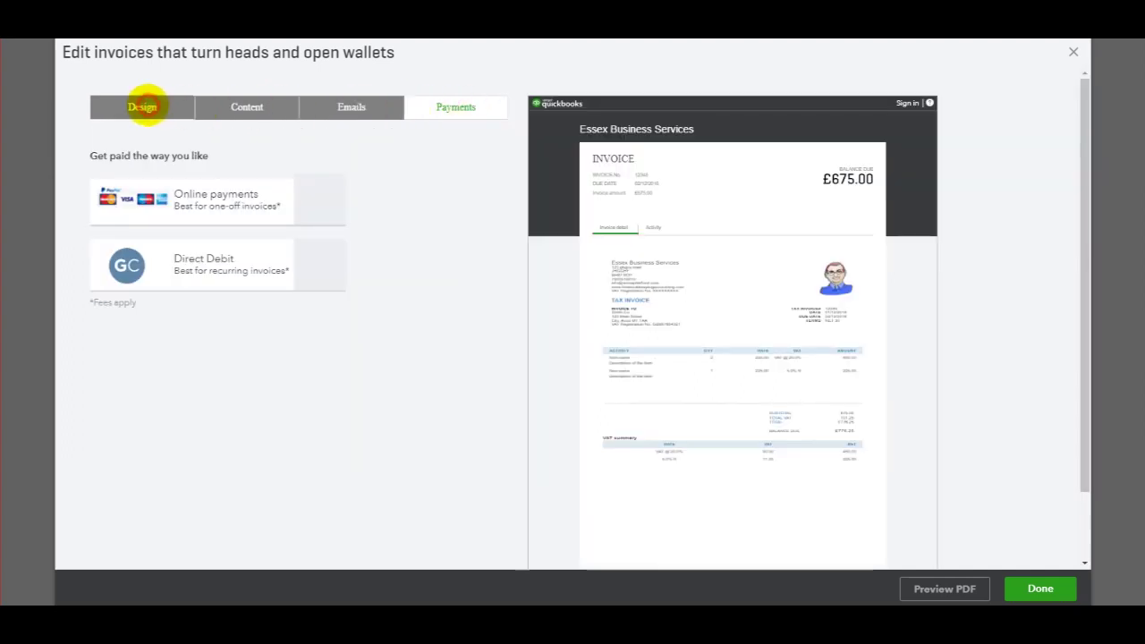
{"action": "left_click", "coordinate": [145, 106]}
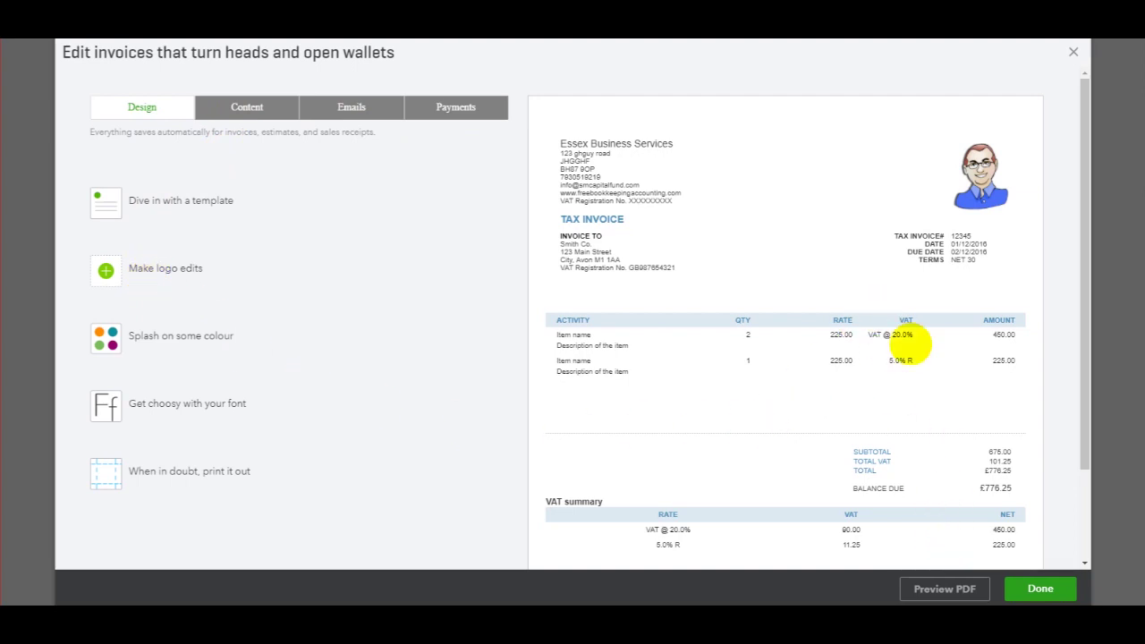
{"action": "left_click", "coordinate": [1047, 584]}
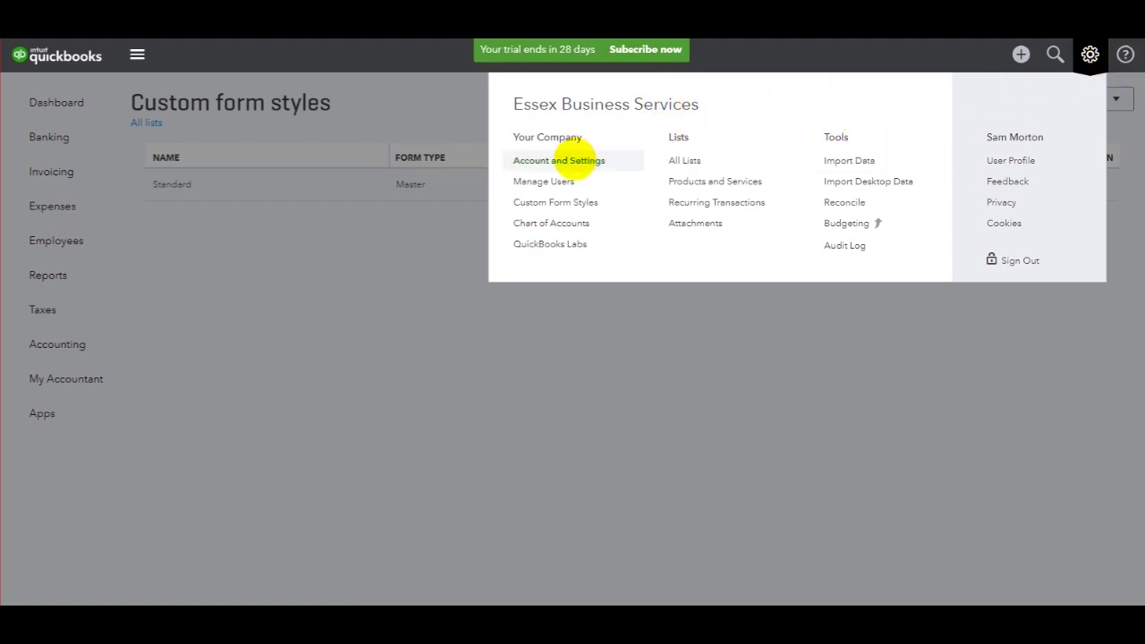
Open Account and Settings on the Sales page, where preferred invoice terms read Net 30
{"action": "left_click", "coordinate": [573, 161]}
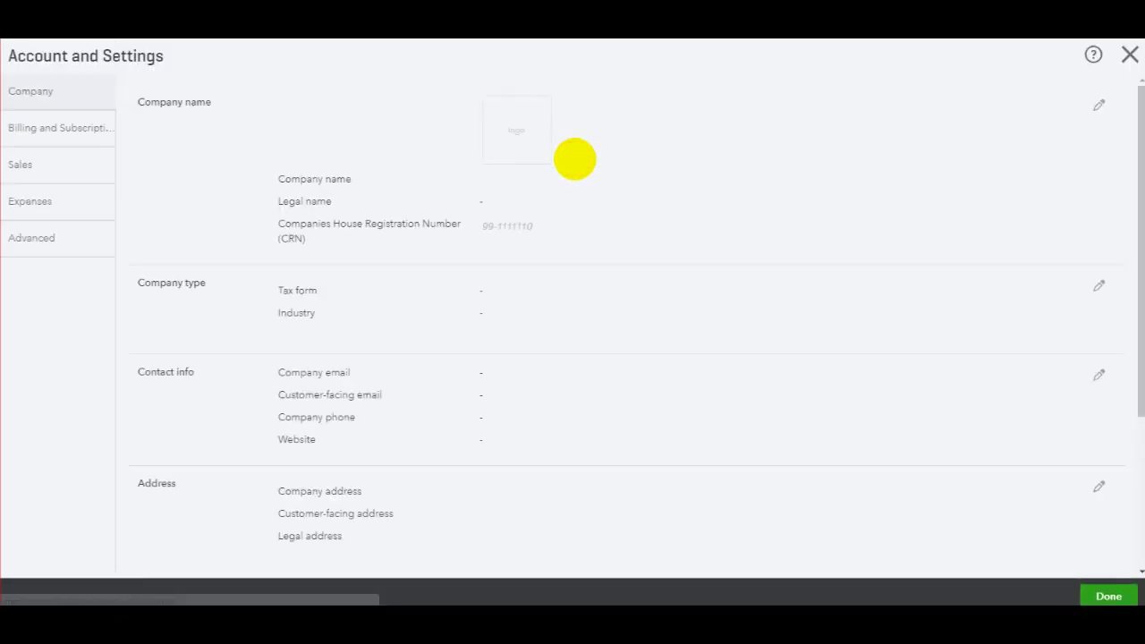
{"action": "left_click", "coordinate": [47, 161]}
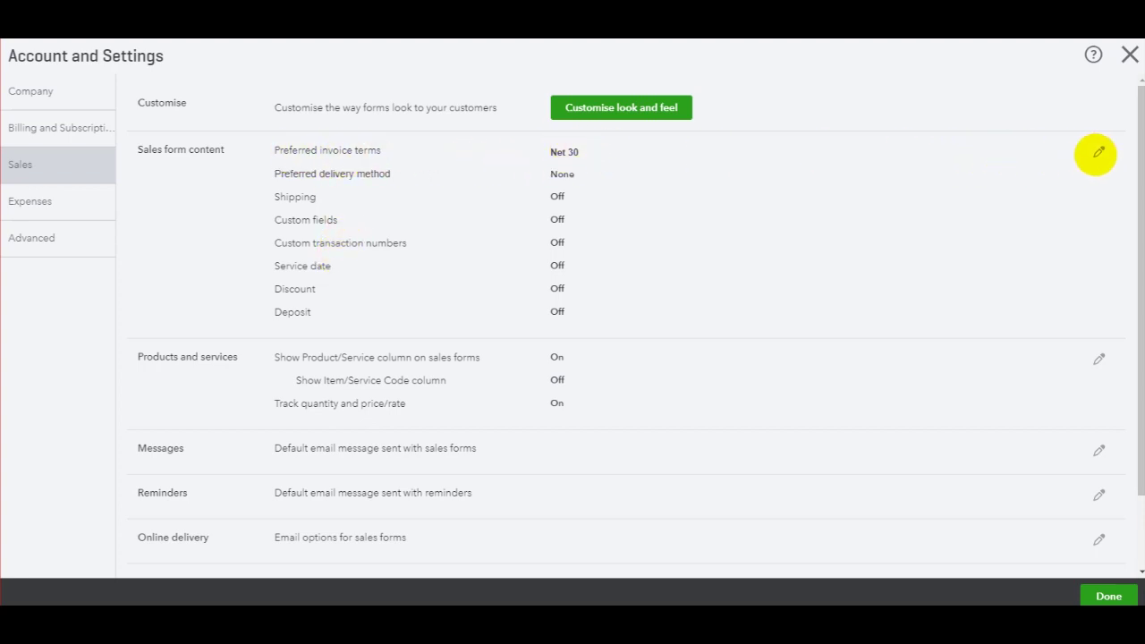
Set preferred invoice terms in Sales form content to Net 15 and save
{"action": "left_click", "coordinate": [1098, 152]}
{"action": "left_click", "coordinate": [664, 153]}
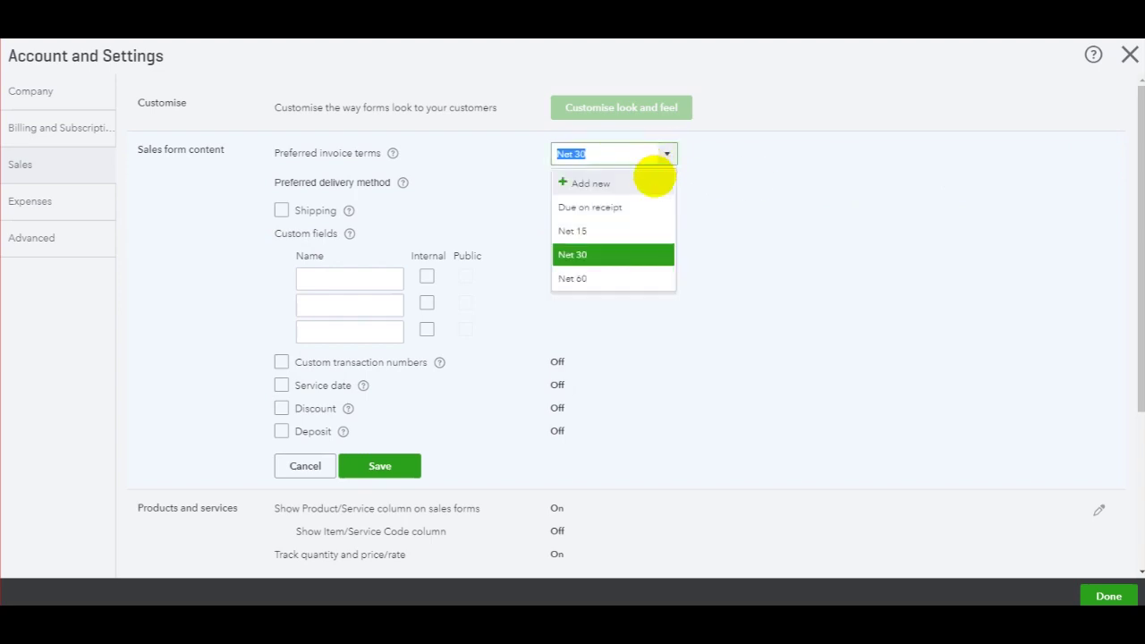
{"action": "left_click", "coordinate": [589, 231]}
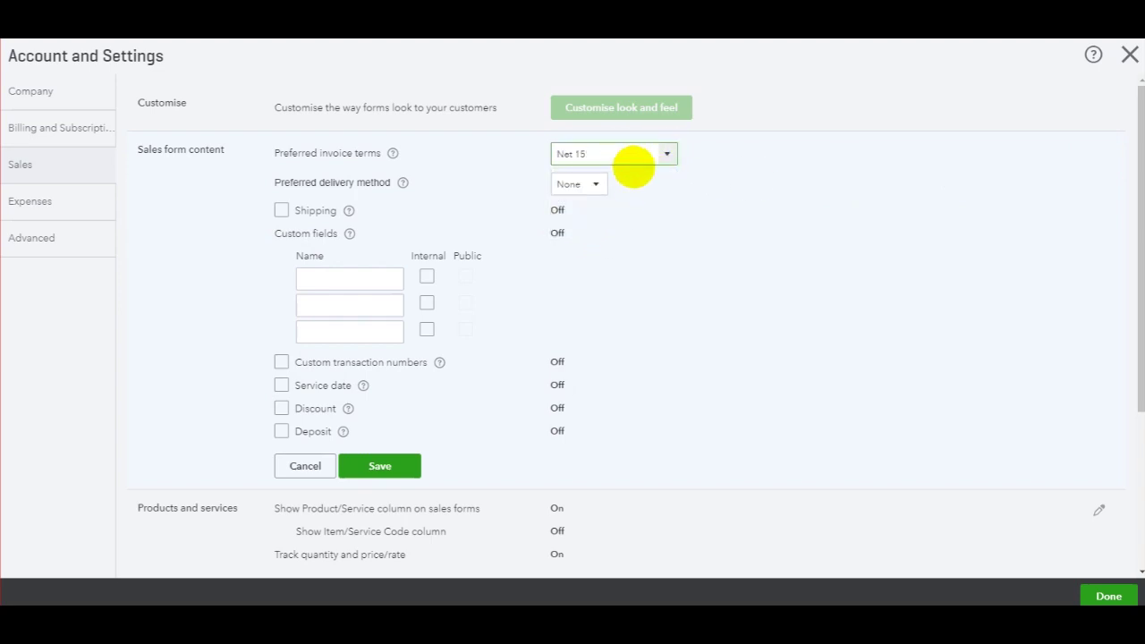
{"action": "left_click", "coordinate": [374, 465]}
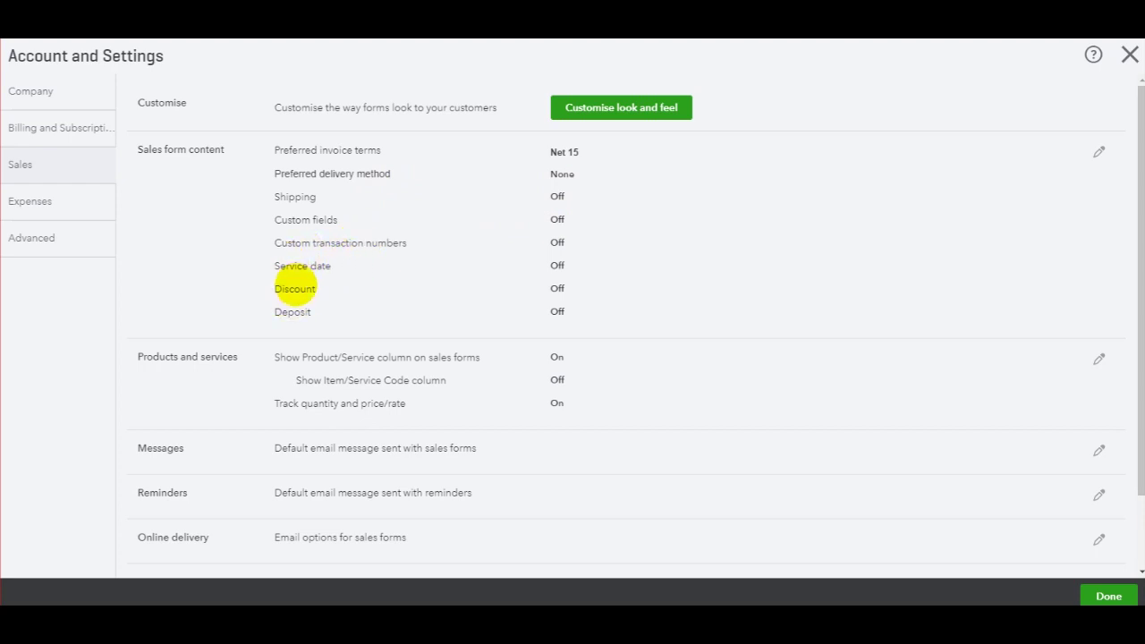
{"action": "scroll", "coordinate": [482, 253], "scroll_direction": "down", "scroll_amount": 1}
{"action": "scroll", "coordinate": [483, 253], "scroll_direction": "down", "scroll_amount": 1}
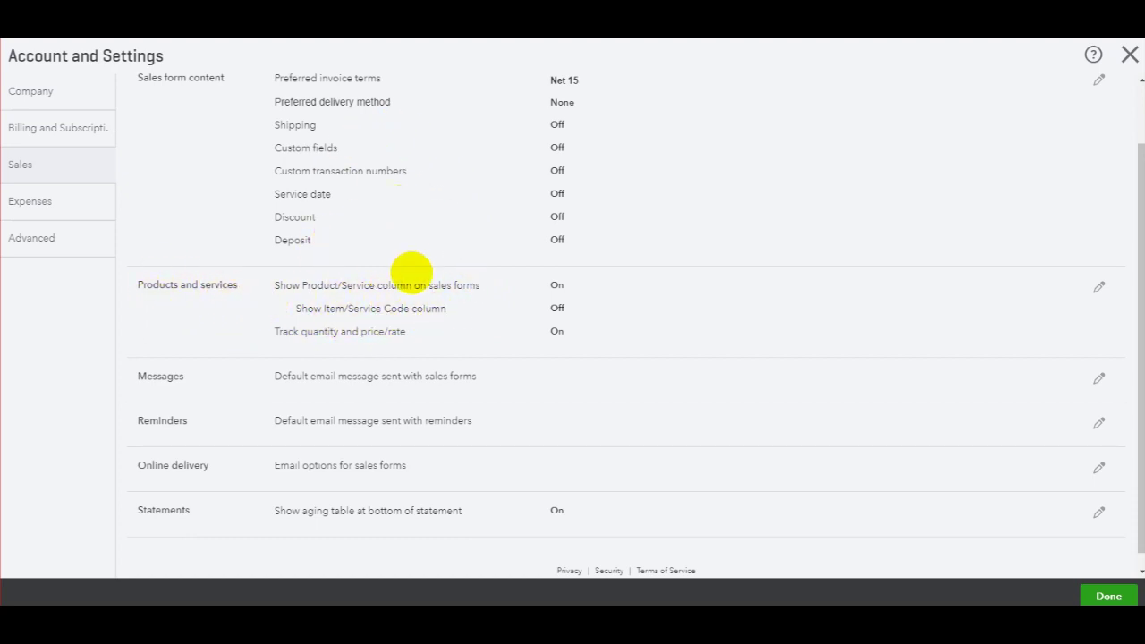
{"action": "scroll", "coordinate": [418, 295], "scroll_direction": "down", "scroll_amount": 1}
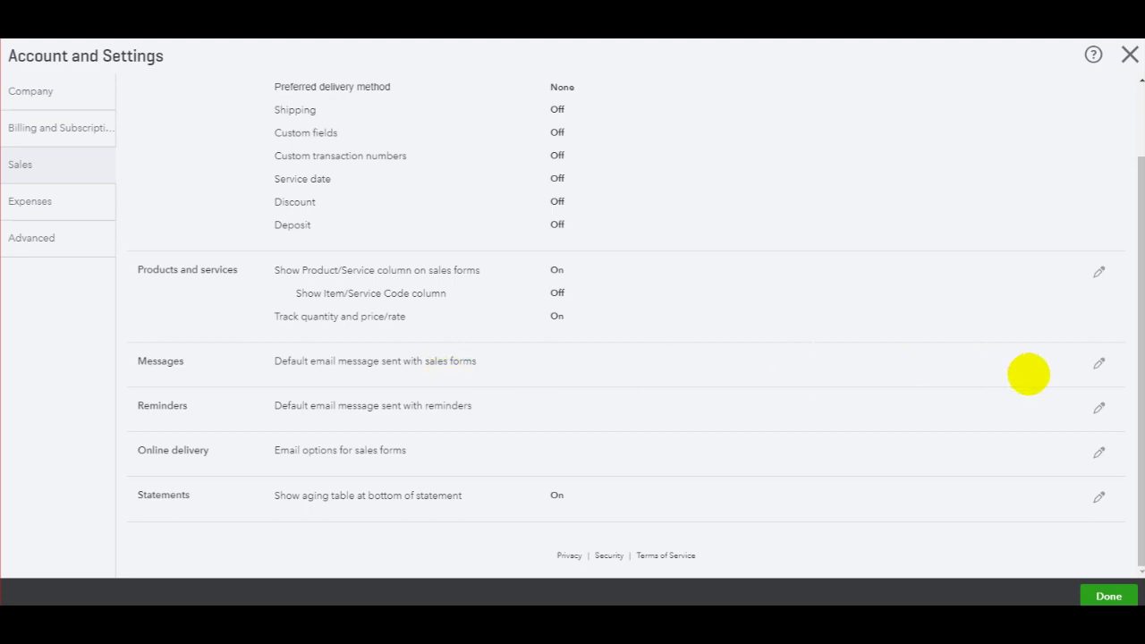
{"action": "left_click", "coordinate": [1099, 362]}
{"action": "scroll", "coordinate": [671, 425], "scroll_direction": "down", "scroll_amount": 3}
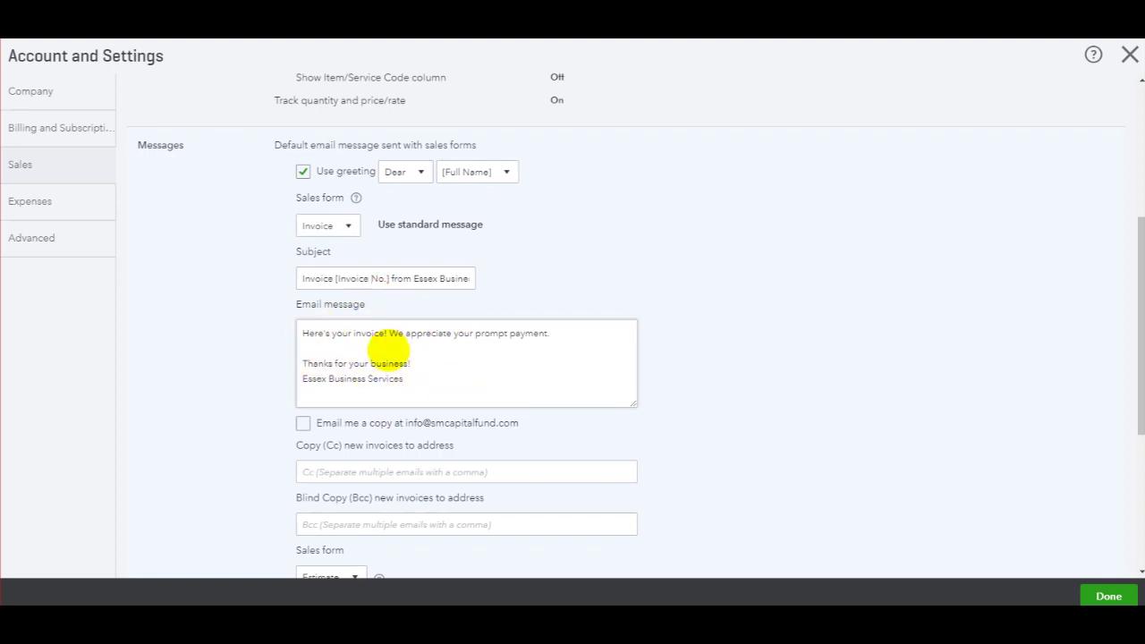
{"action": "scroll", "coordinate": [387, 347], "scroll_direction": "down", "scroll_amount": 2}
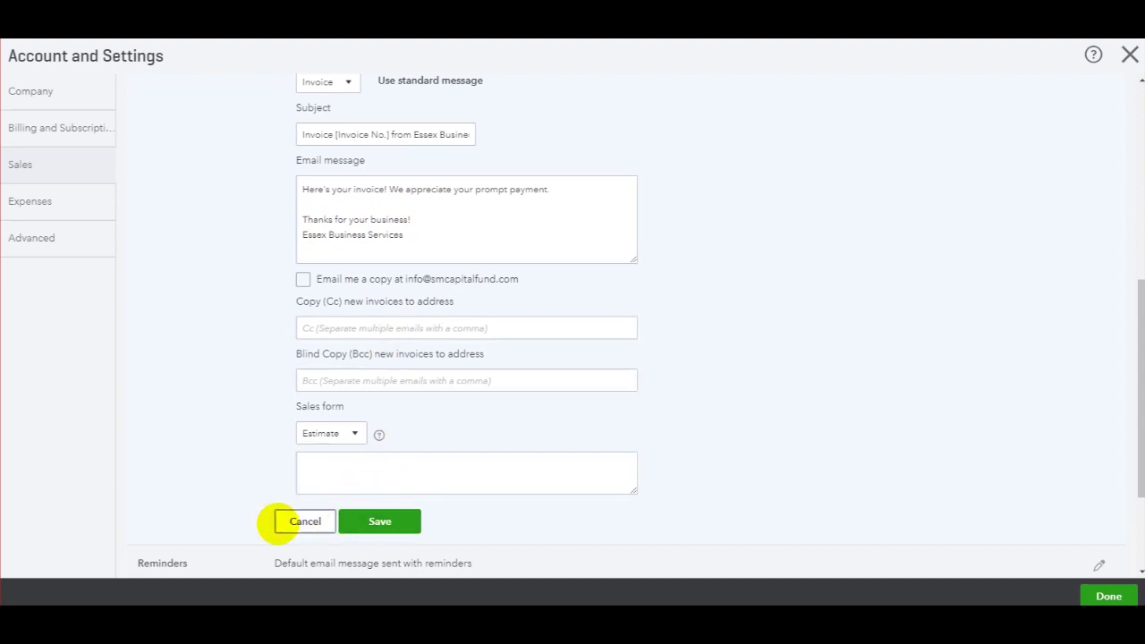
{"action": "left_click", "coordinate": [291, 522]}
Close Account and Settings, return to the Dashboard, and bring up the gear menu
{"action": "scroll", "coordinate": [314, 480], "scroll_direction": "up", "scroll_amount": 1}
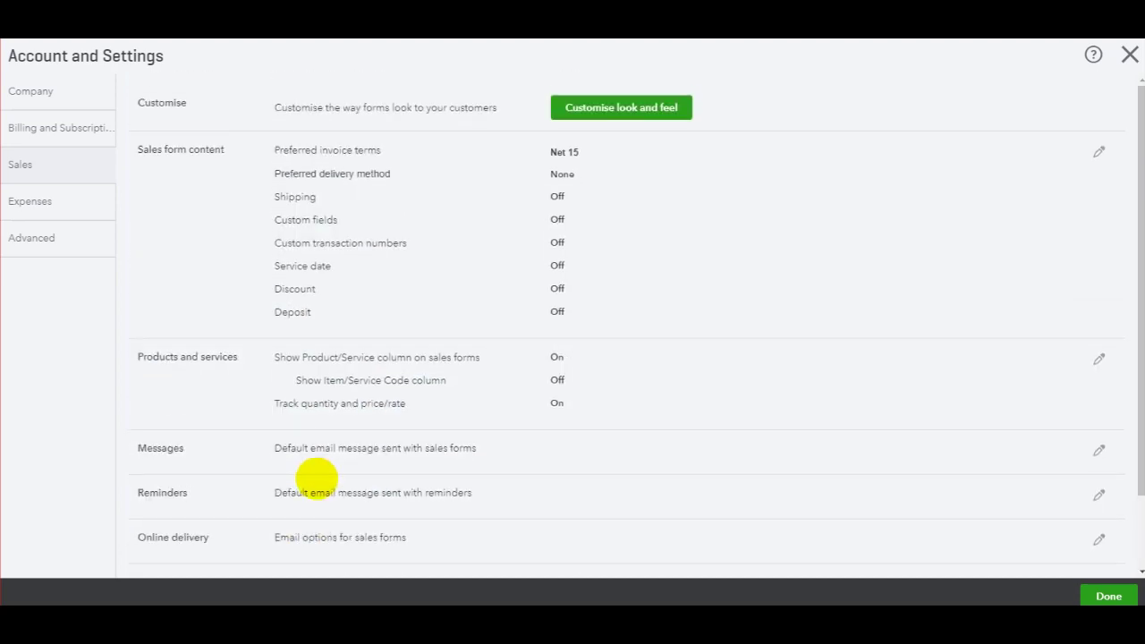
{"action": "scroll", "coordinate": [316, 478], "scroll_direction": "down", "scroll_amount": 1}
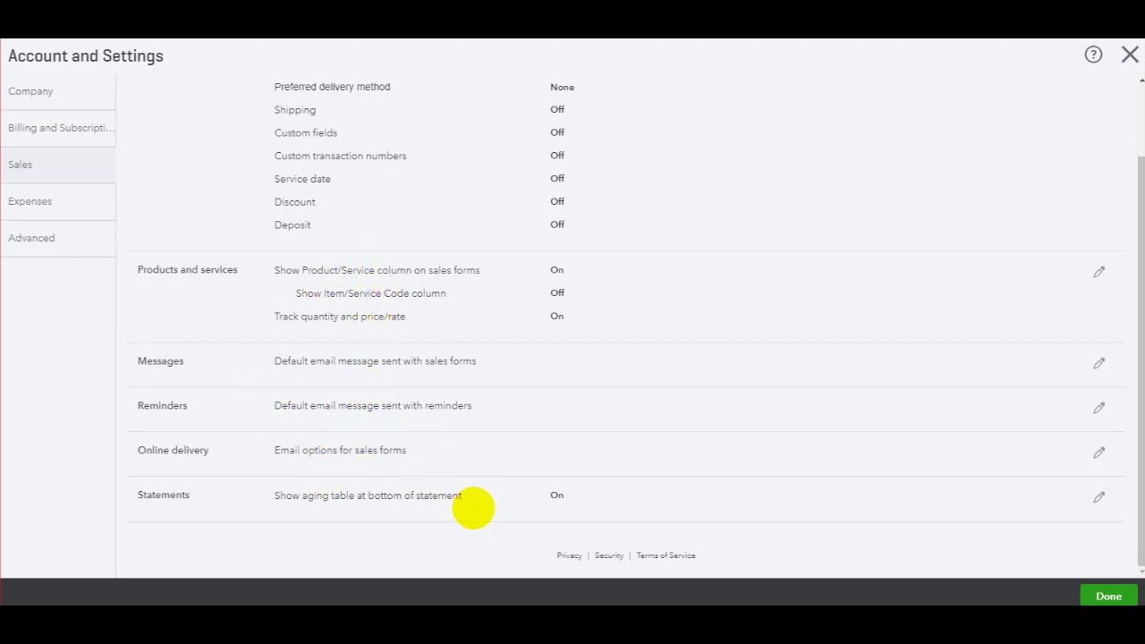
{"action": "scroll", "coordinate": [383, 552], "scroll_direction": "up", "scroll_amount": 2}
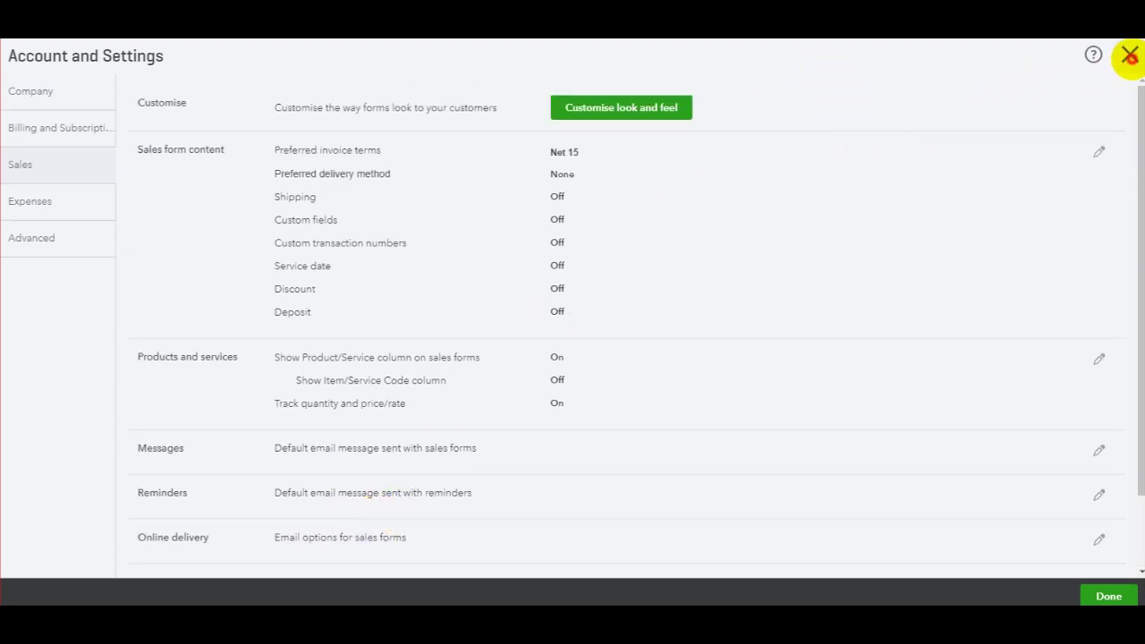
{"action": "left_click", "coordinate": [1130, 57]}
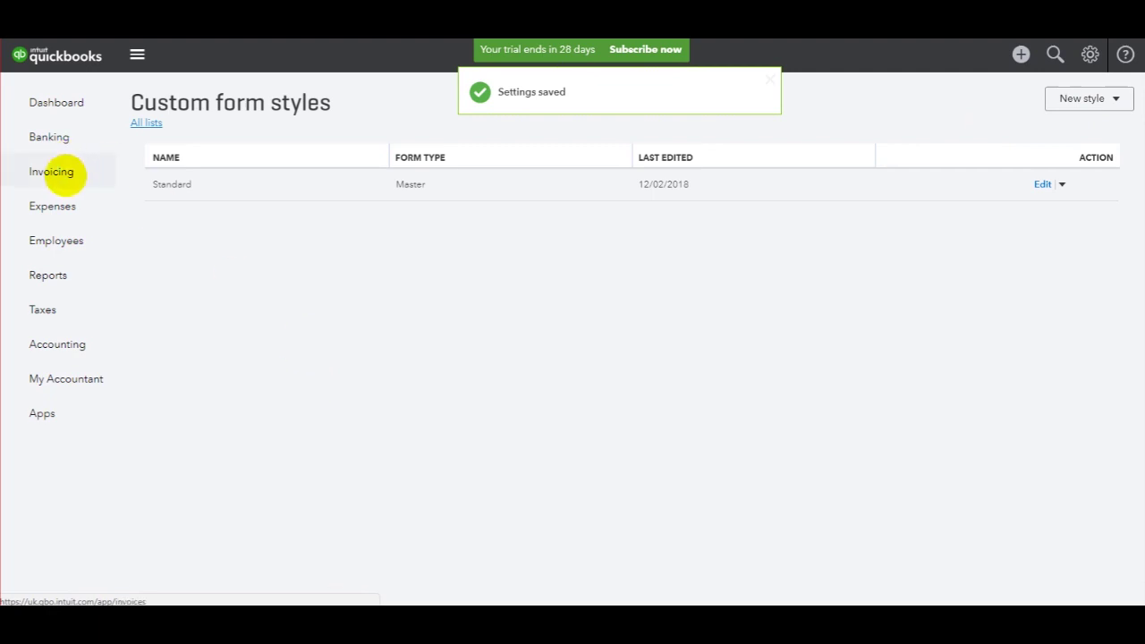
{"action": "left_click", "coordinate": [58, 100]}
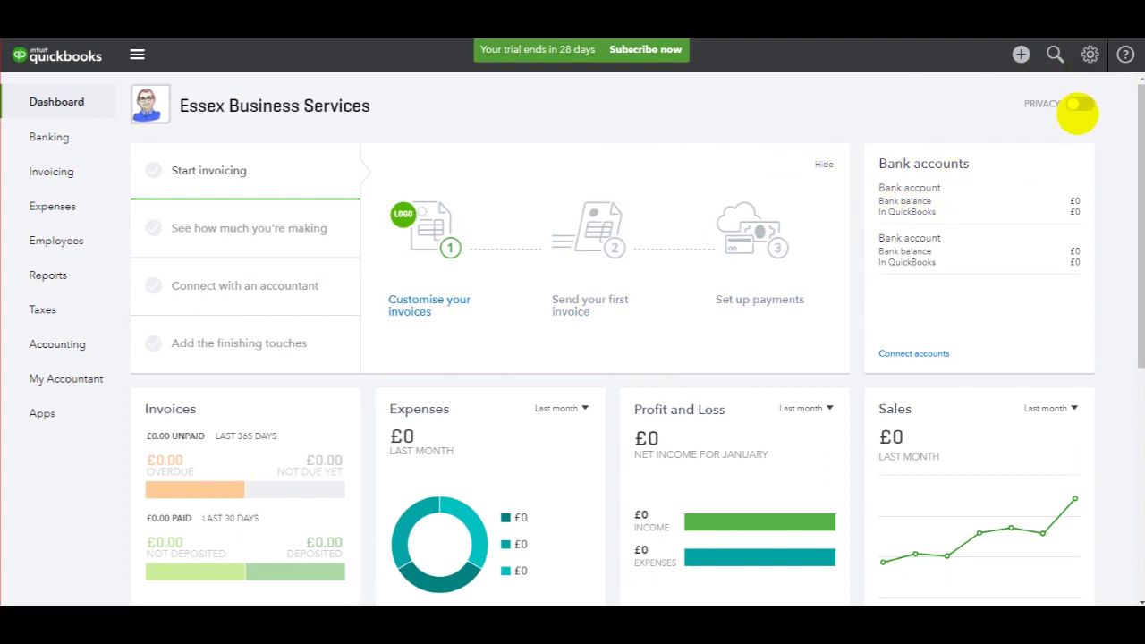
{"action": "left_click", "coordinate": [1089, 54]}
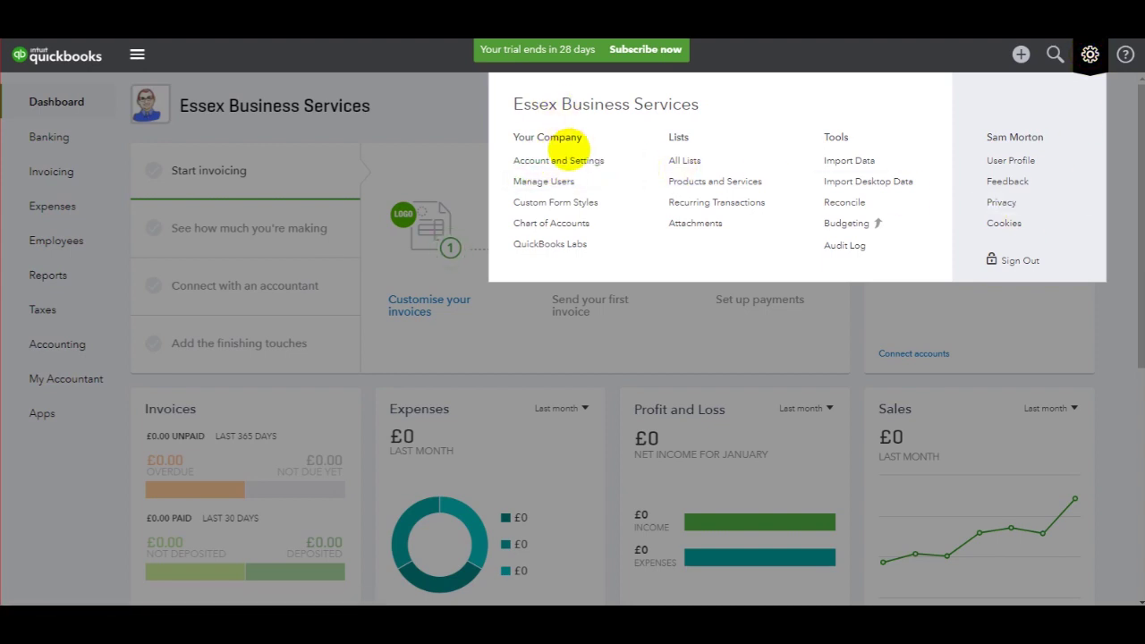
Reopen Account and Settings on Billing and Subscription, showing Essentials free through 12/03/2018
{"action": "left_click", "coordinate": [559, 160]}
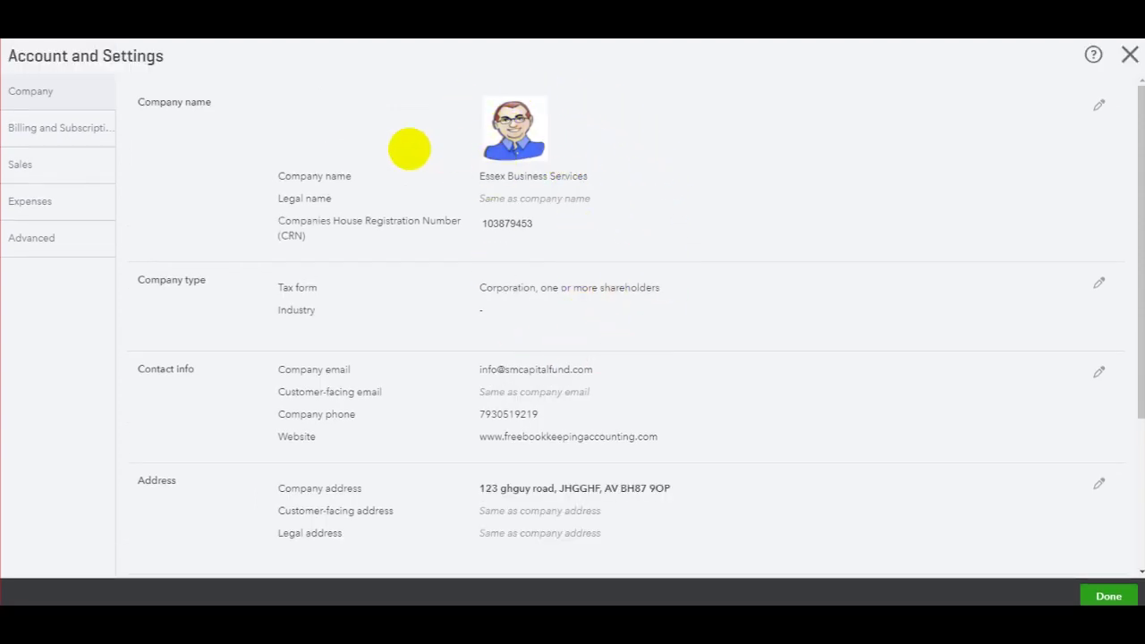
{"action": "scroll", "coordinate": [301, 442], "scroll_direction": "down", "scroll_amount": 3}
{"action": "scroll", "coordinate": [302, 429], "scroll_direction": "up", "scroll_amount": 3}
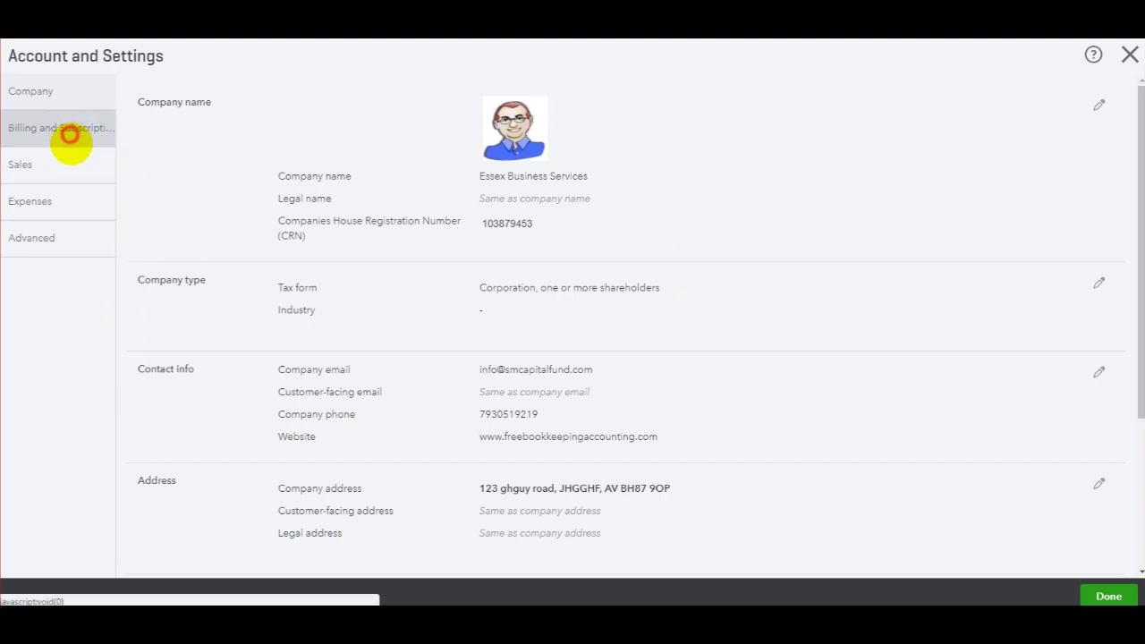
{"action": "left_click", "coordinate": [72, 139]}
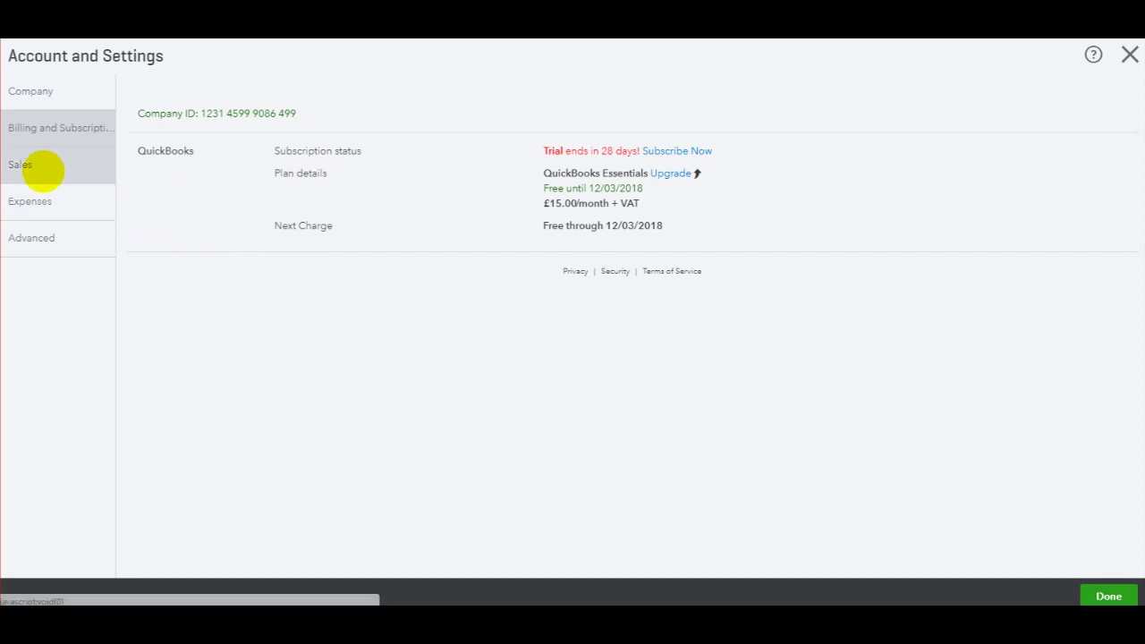
Scroll through the Sales settings to confirm preferred invoice terms now read Net 15
{"action": "left_click", "coordinate": [45, 167]}
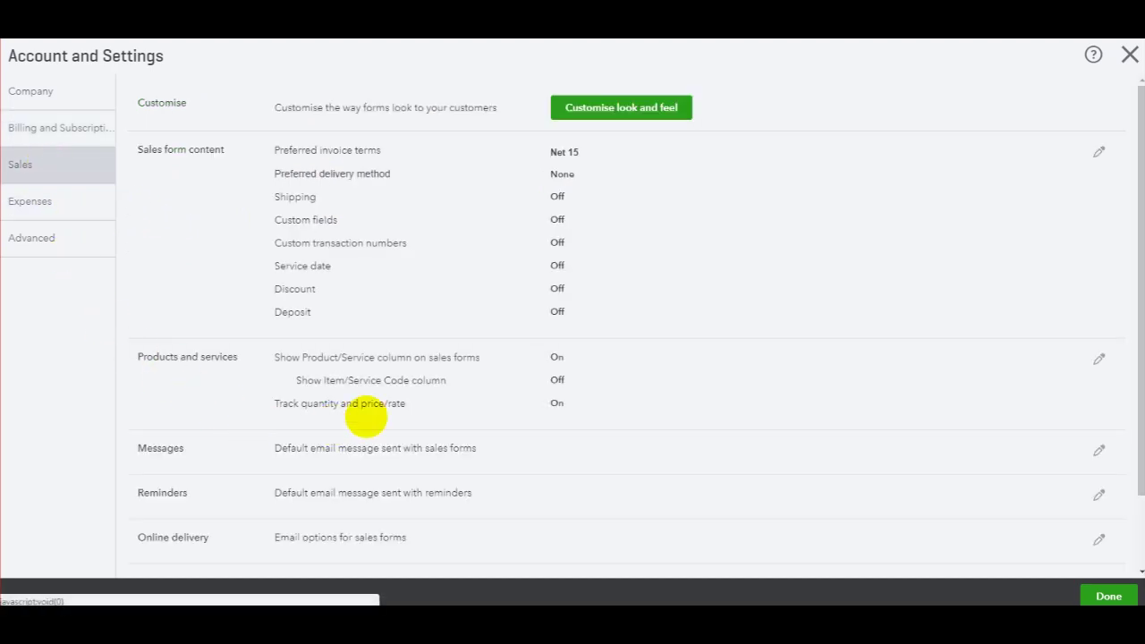
{"action": "scroll", "coordinate": [440, 419], "scroll_direction": "down", "scroll_amount": 2}
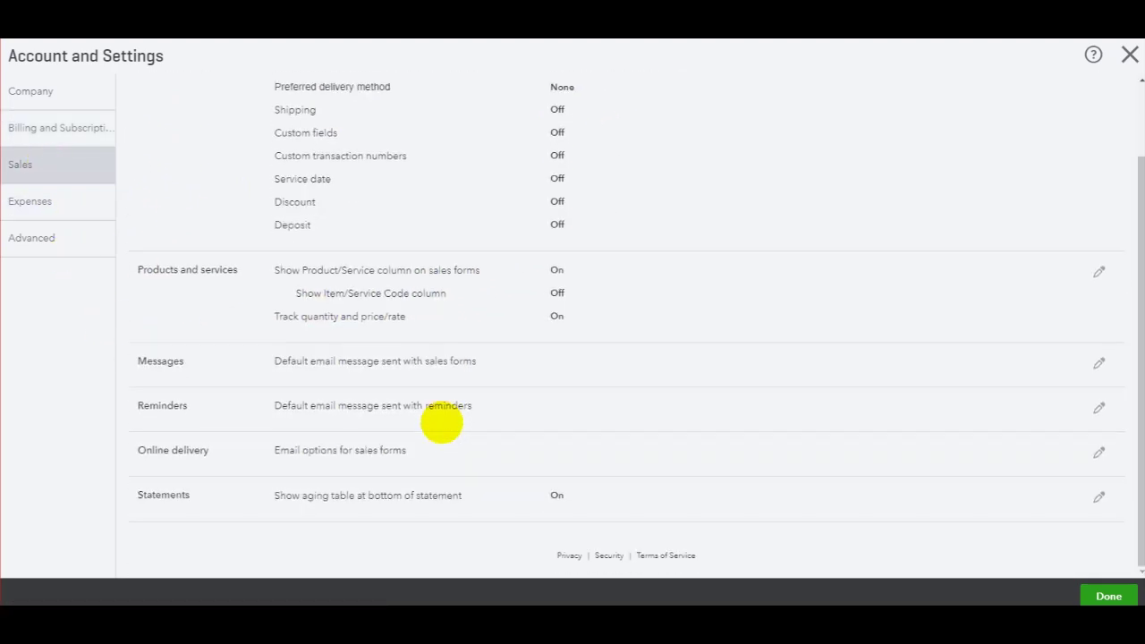
{"action": "scroll", "coordinate": [441, 422], "scroll_direction": "up", "scroll_amount": 2}
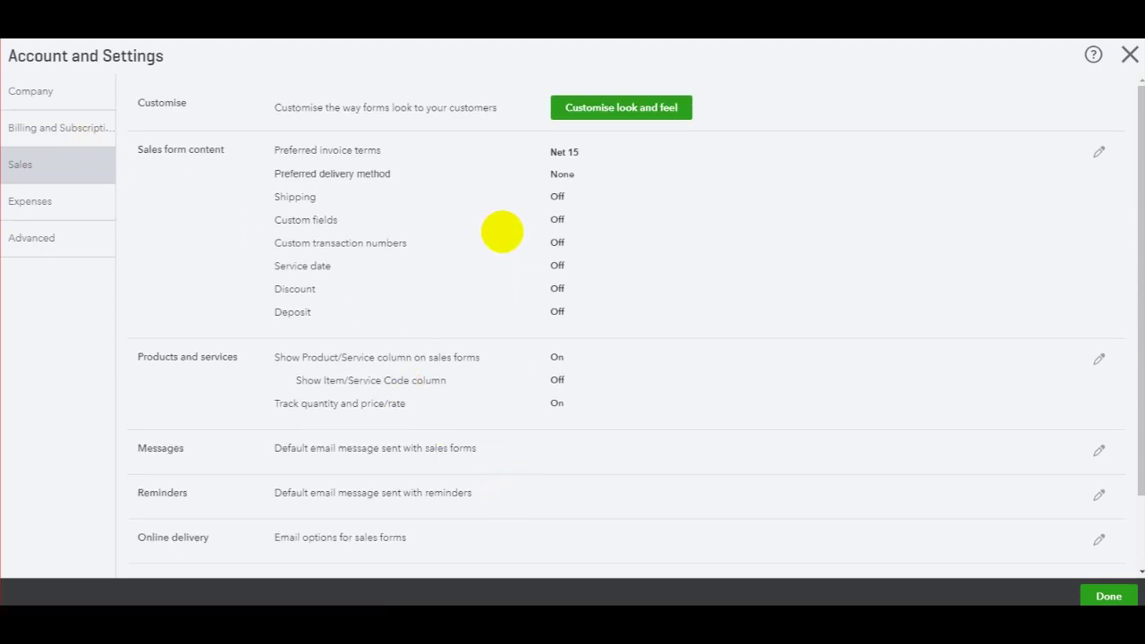